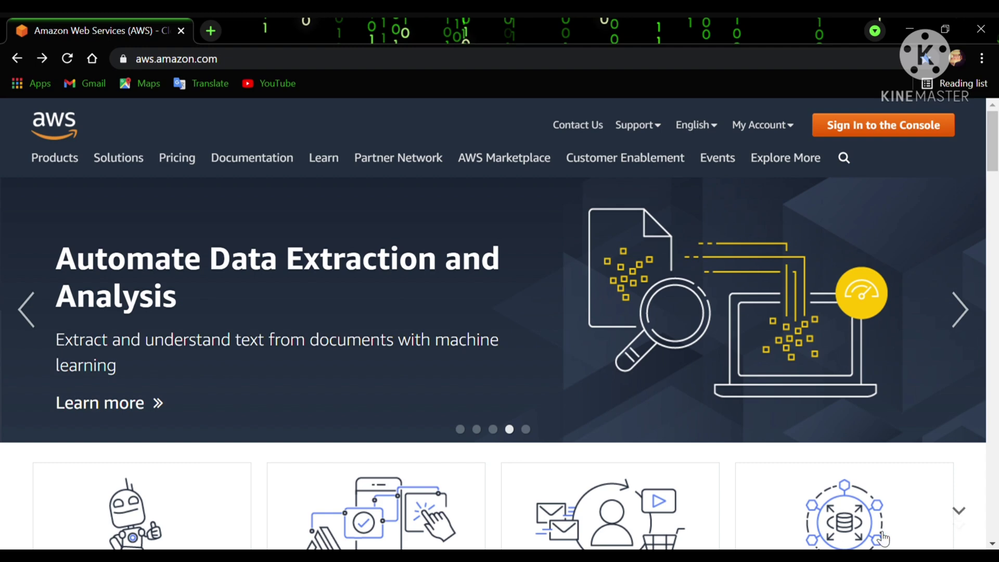
# Sign in to the AWS Management Console and open the list of EC2 instances.
pyautogui.click(894, 133)
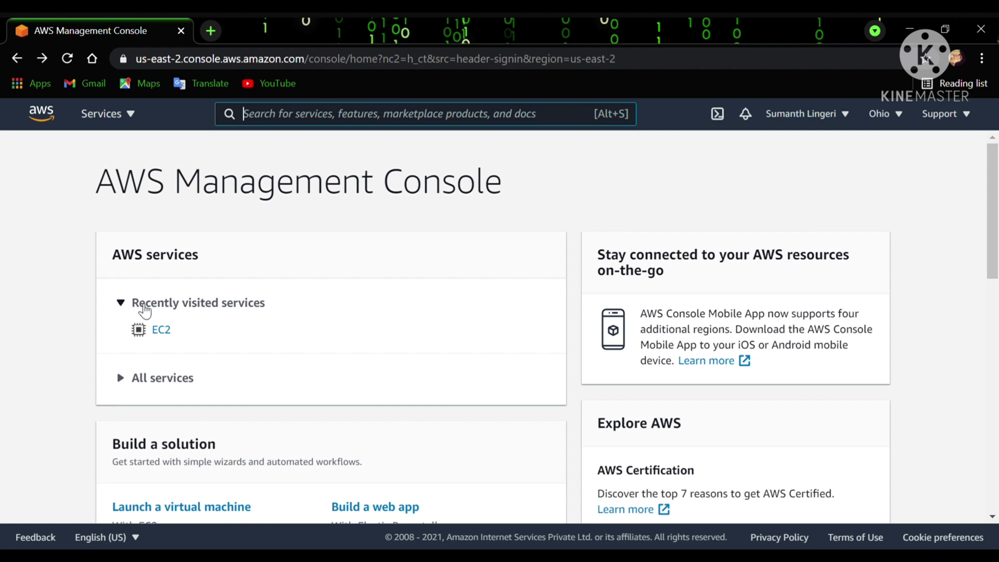
pyautogui.click(160, 331)
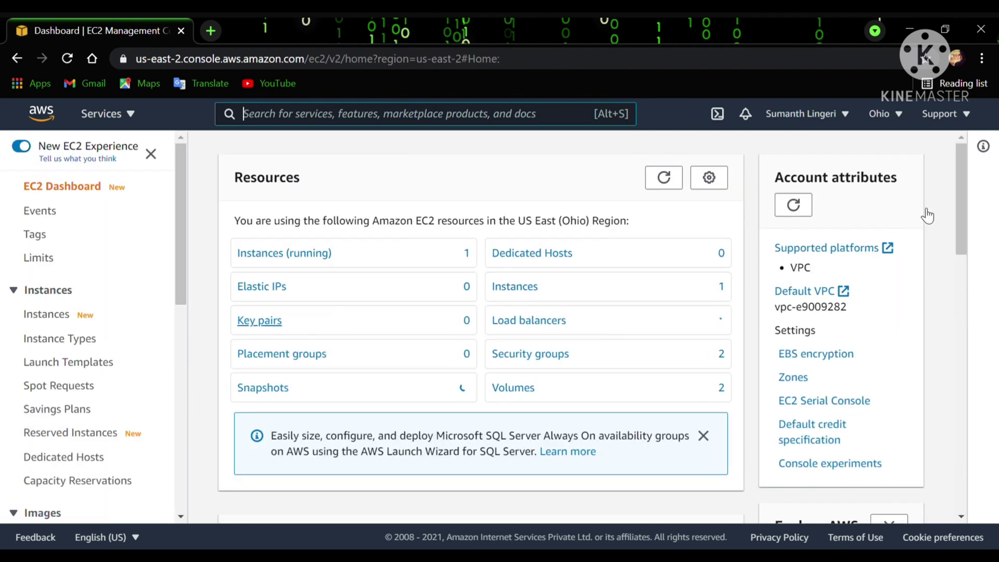
pyautogui.click(277, 252)
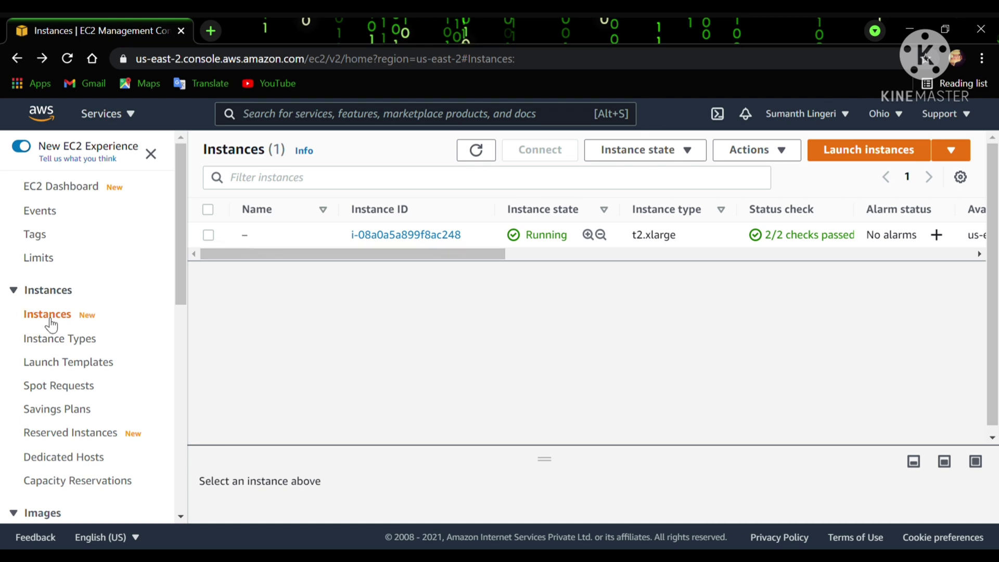
# Start launching a new instance and choose the Microsoft Windows Server 2019 Base image.
pyautogui.click(875, 153)
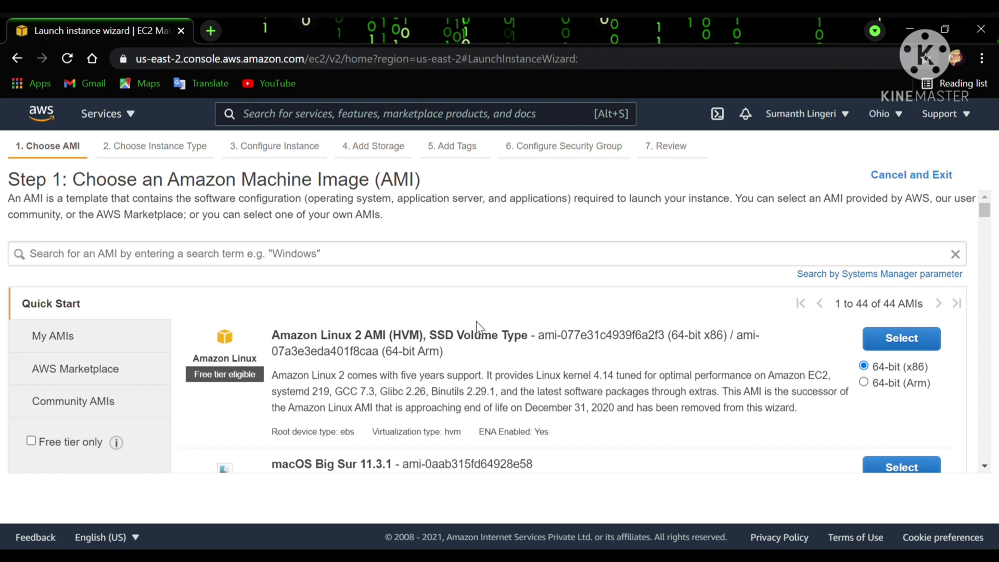
pyautogui.scroll(-3, 483, 350)
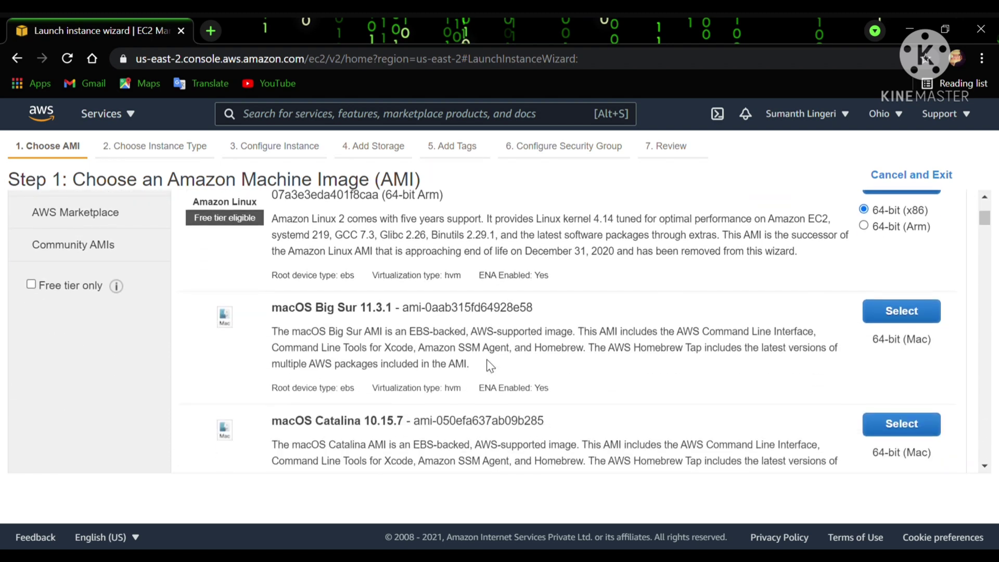
pyautogui.scroll(-5, 488, 359)
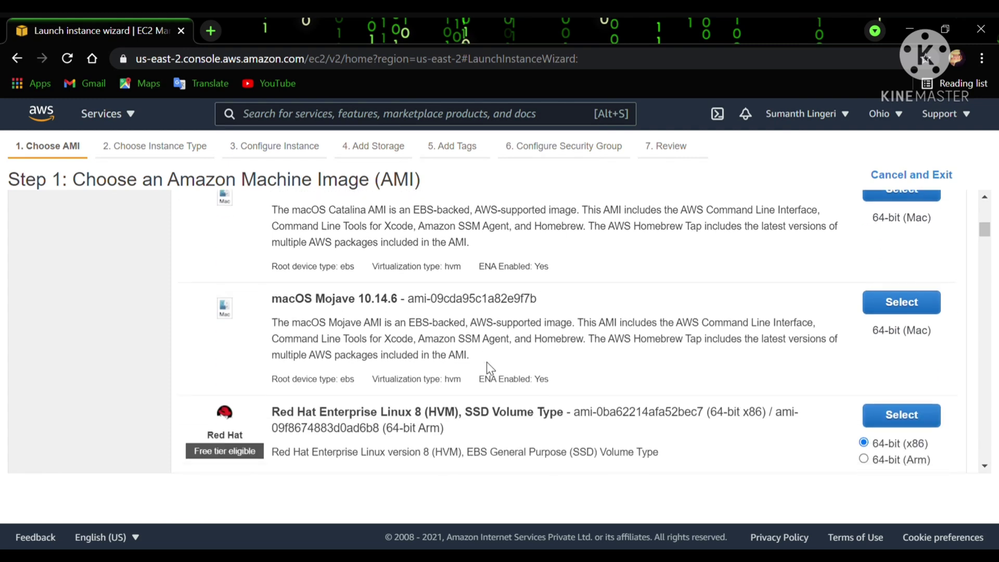
pyautogui.scroll(-5, 487, 363)
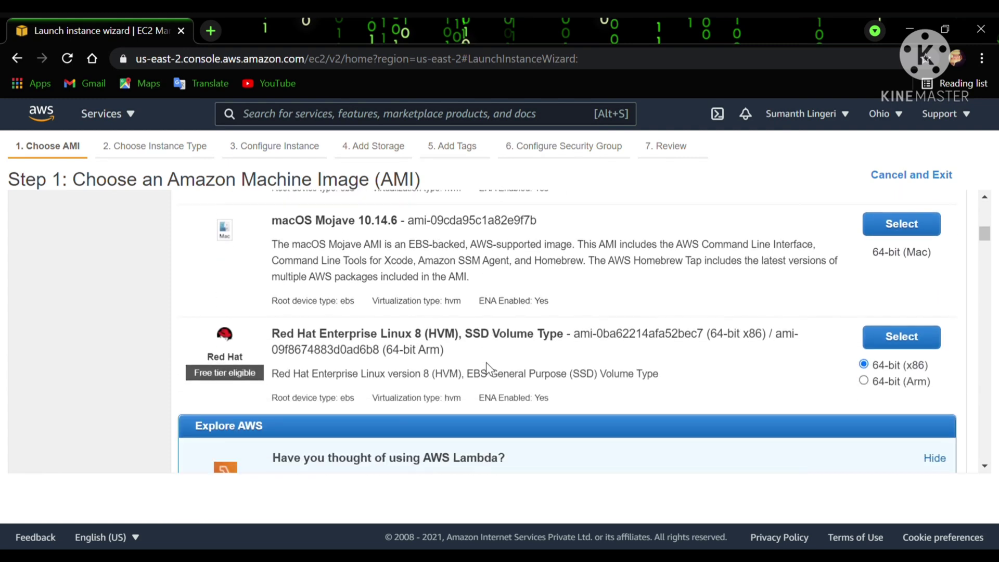
pyautogui.scroll(-2, 486, 363)
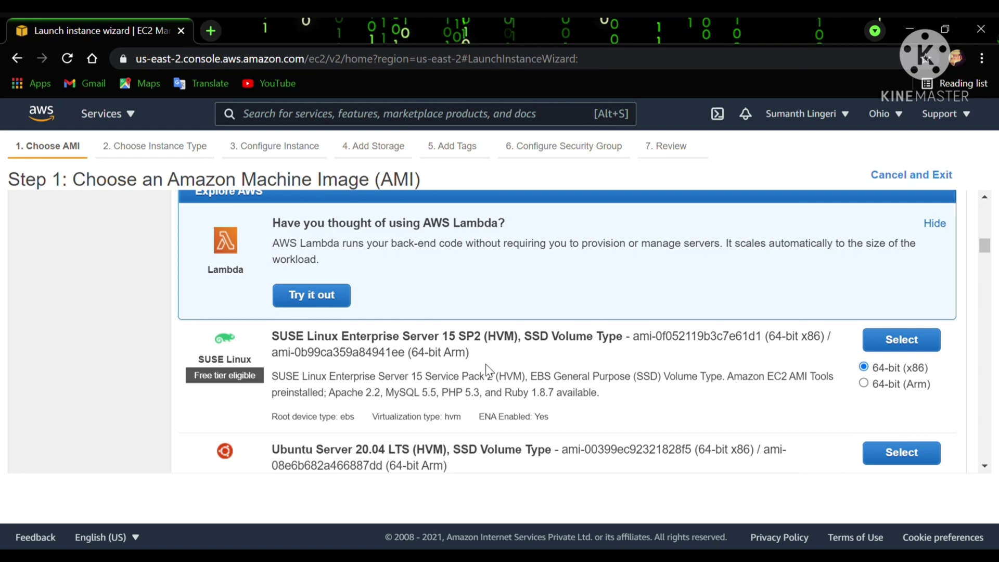
pyautogui.scroll(-2, 485, 363)
pyautogui.scroll(-2, 487, 370)
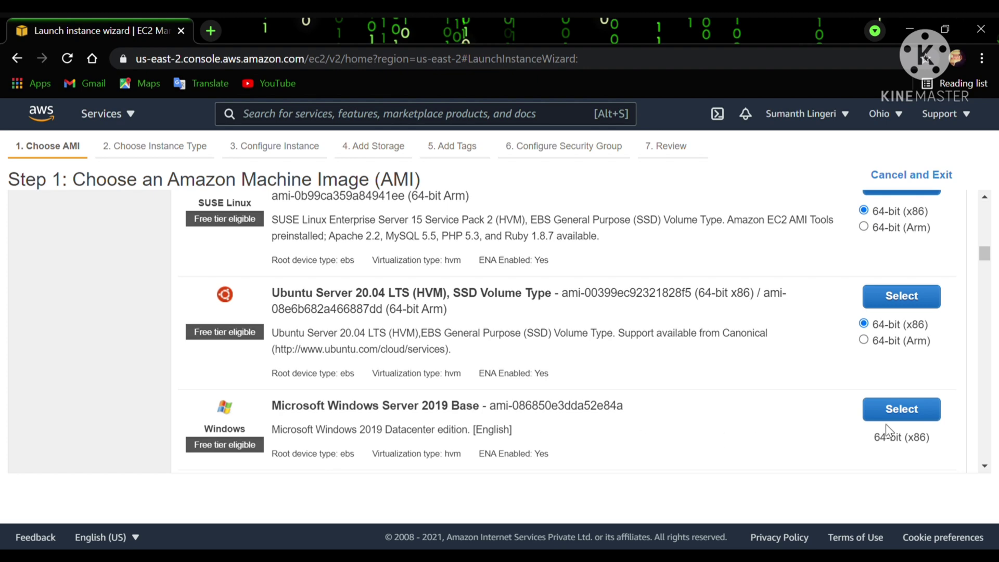
pyautogui.click(892, 411)
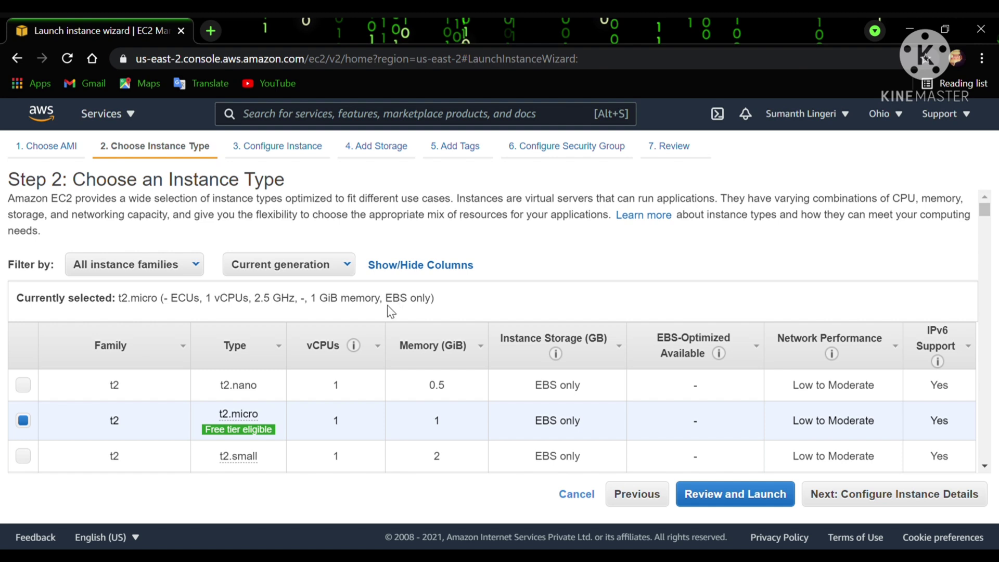
# Choose the t2.xlarge instance type and proceed to the instance details.
pyautogui.scroll(-2, 355, 352)
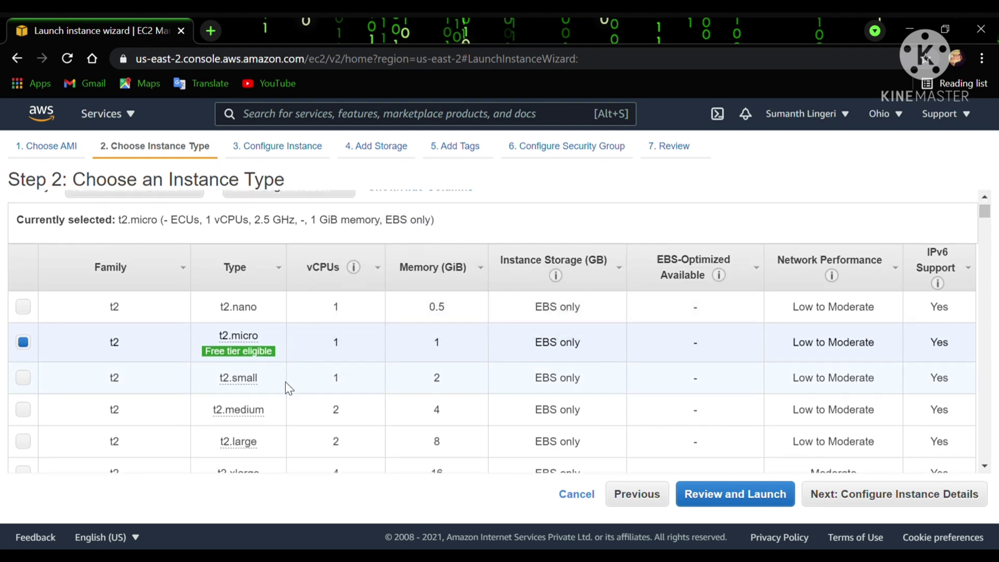
pyautogui.scroll(-2, 286, 387)
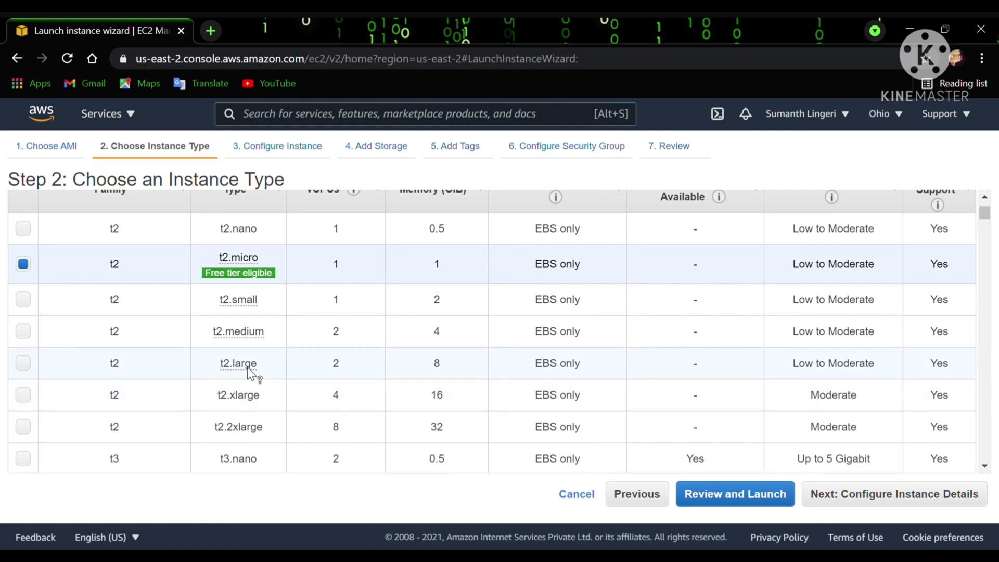
pyautogui.click(22, 397)
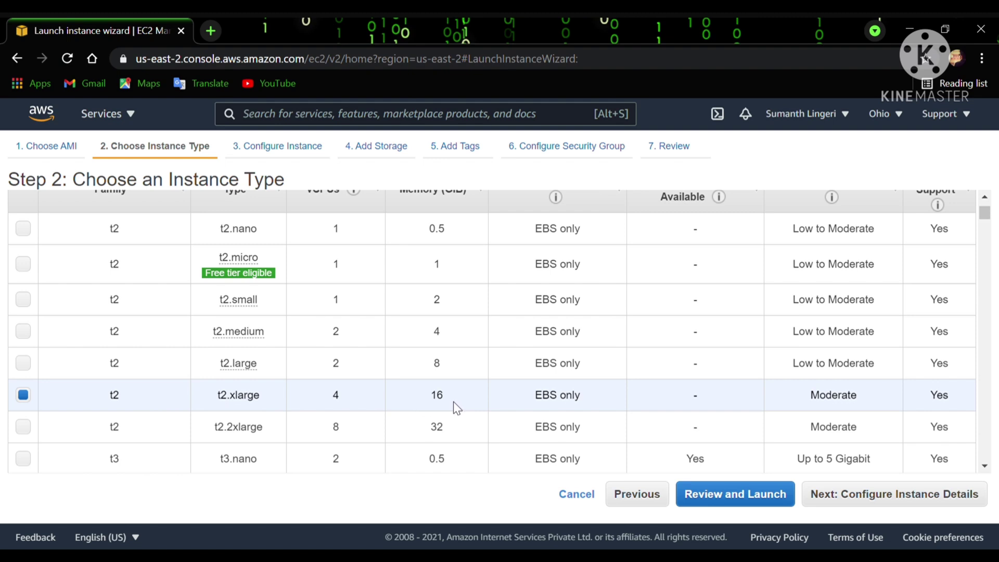
pyautogui.click(858, 504)
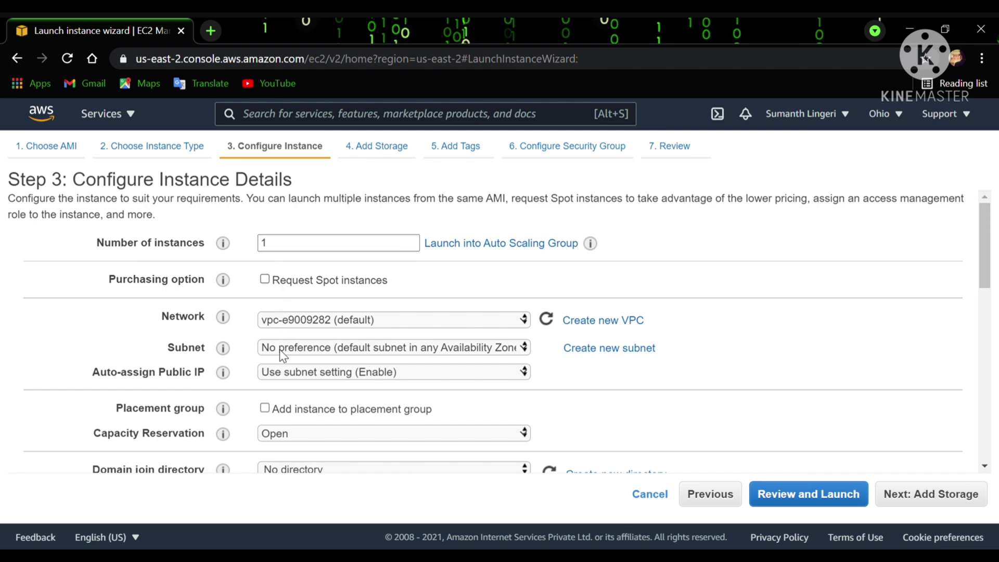
# Keep the default network, subnet and public IP settings in the instance details and continue to storage.
pyautogui.scroll(-2, 278, 364)
pyautogui.click(280, 295)
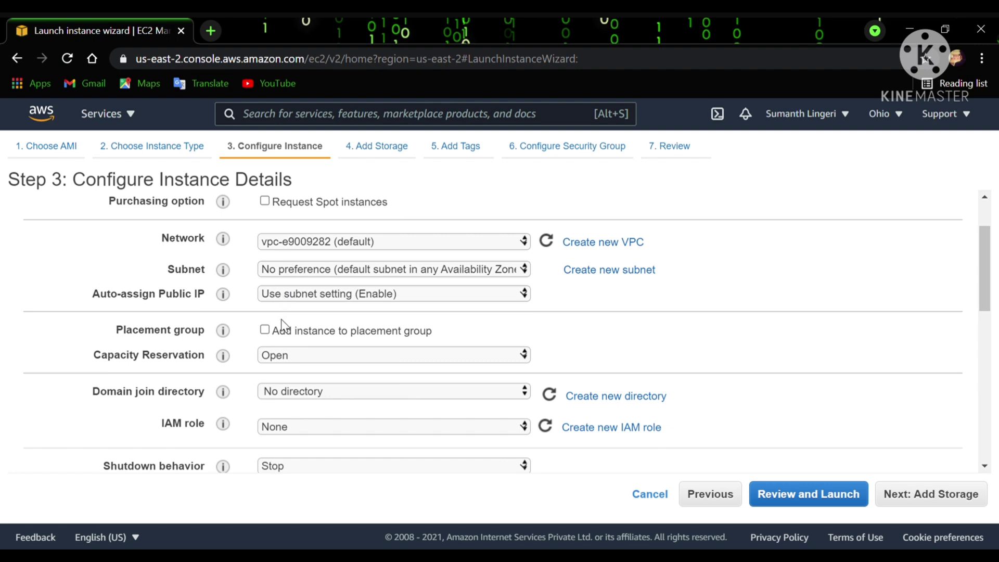
pyautogui.click(281, 320)
pyautogui.click(931, 493)
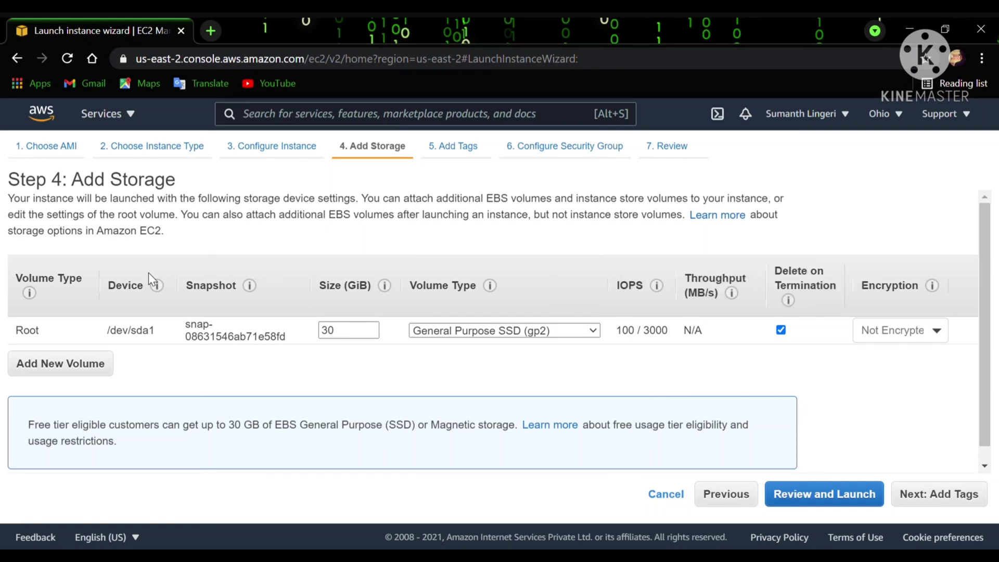
# Set the root volume's size to 100 GiB, add a second EBS volume with a changed size, and continue to tags.
pyautogui.doubleClick(352, 332)
pyautogui.write('100')
pyautogui.click(93, 371)
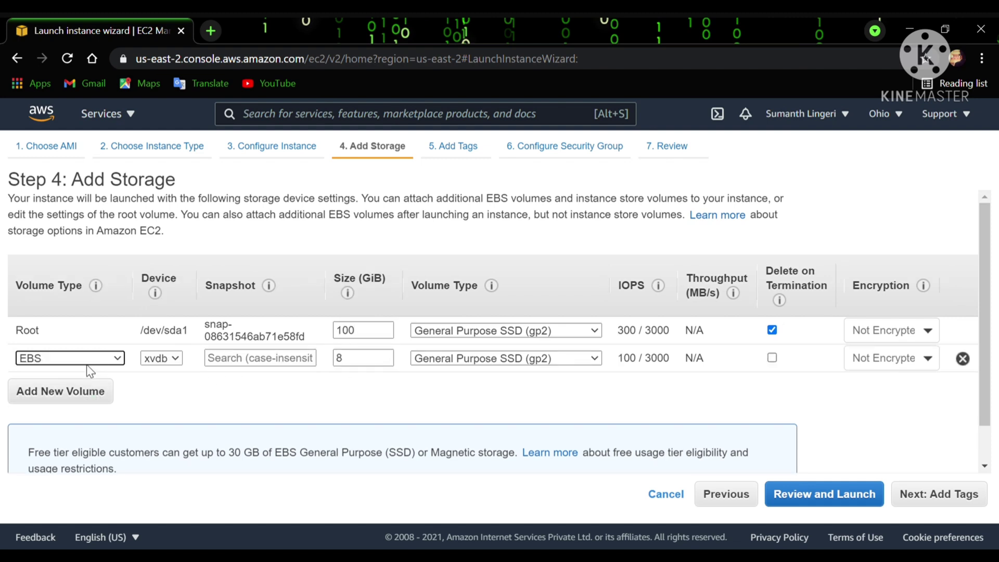
pyautogui.doubleClick(354, 364)
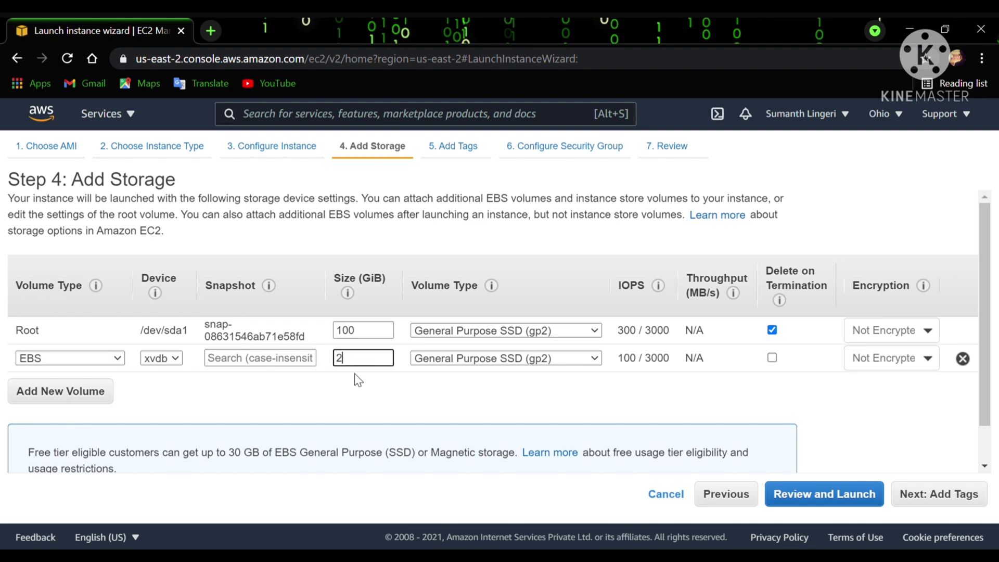
pyautogui.click(930, 500)
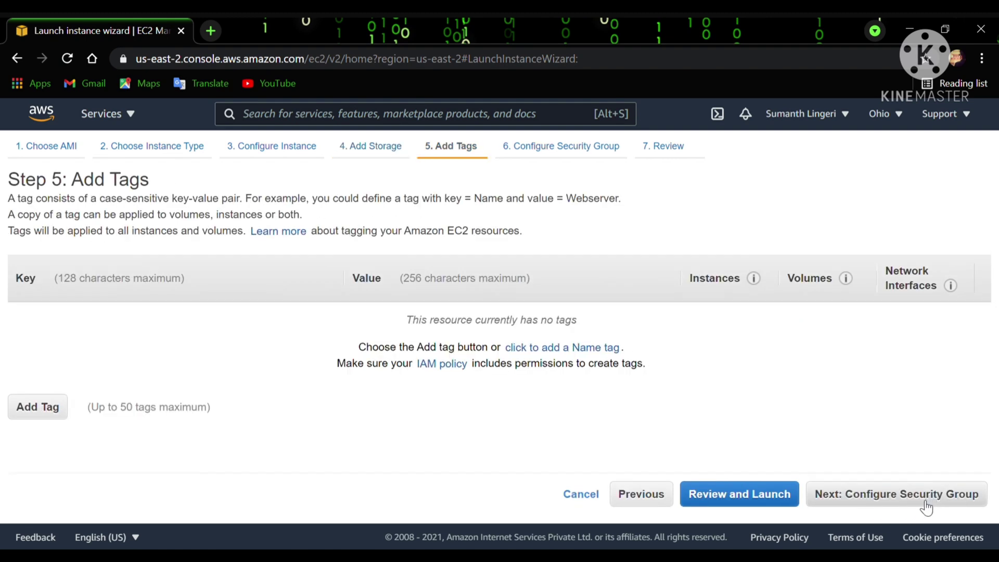
# Skip adding tags, keep the new security group with its default RDP rule, and review the launch details.
pyautogui.click(852, 501)
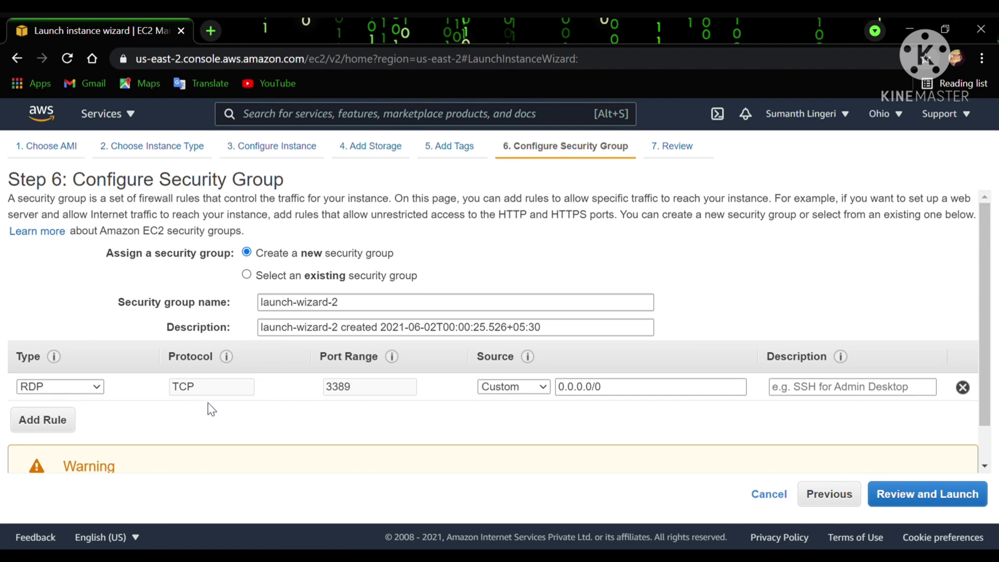
pyautogui.click(955, 492)
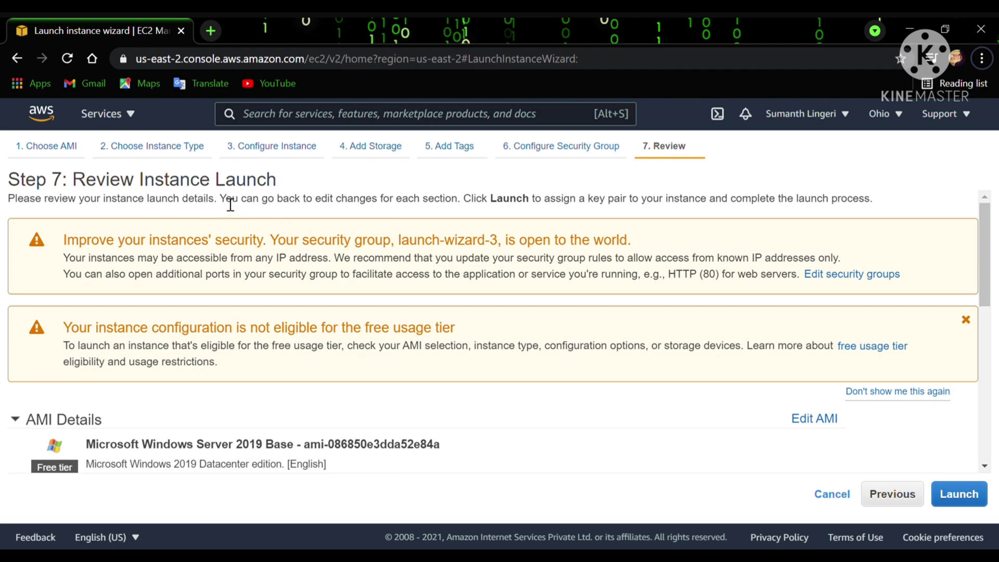
pyautogui.scroll(-1, 271, 283)
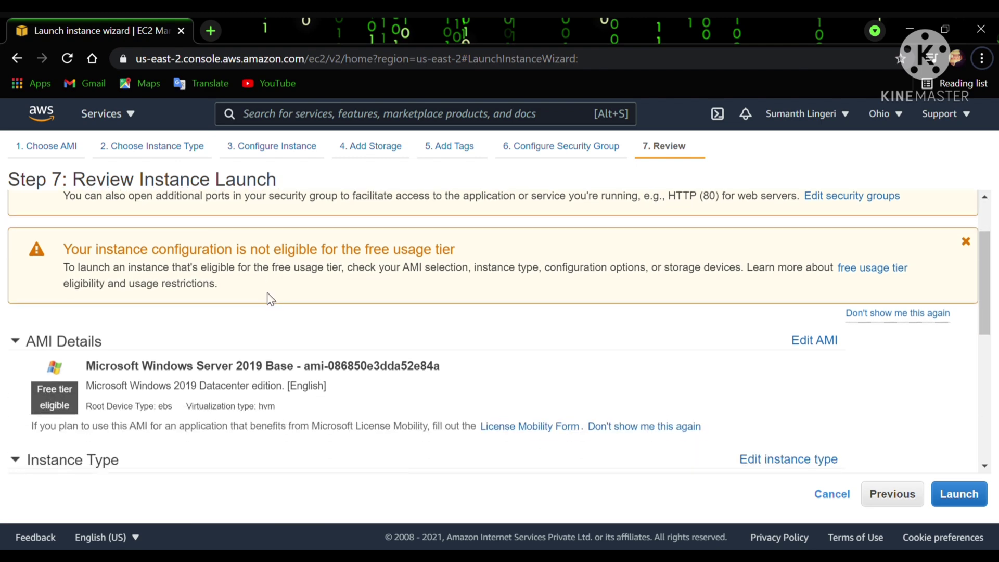
# Launch the instance with the option to proceed without a key pair, ticking the acknowledgement.
pyautogui.click(959, 494)
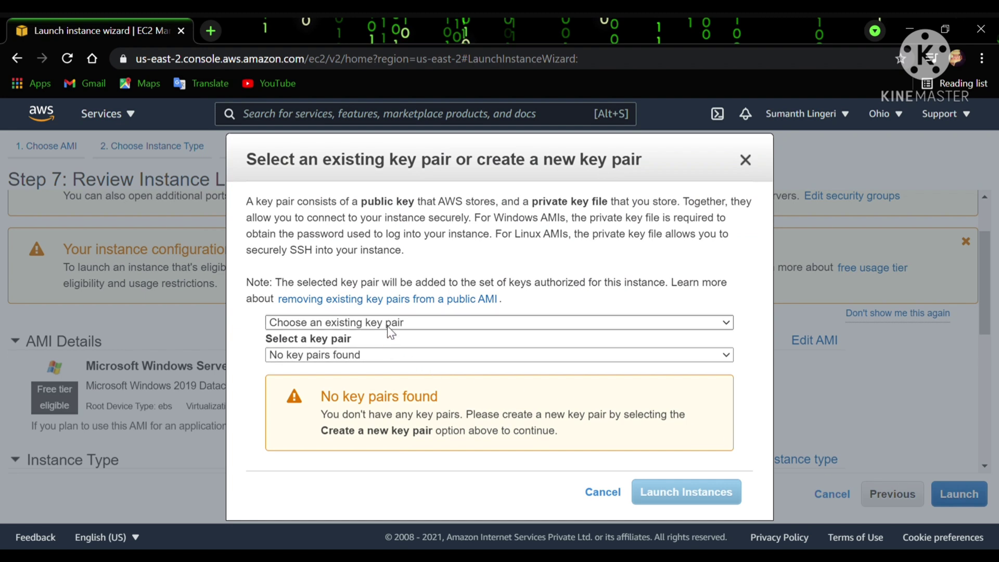
pyautogui.click(380, 363)
pyautogui.click(287, 342)
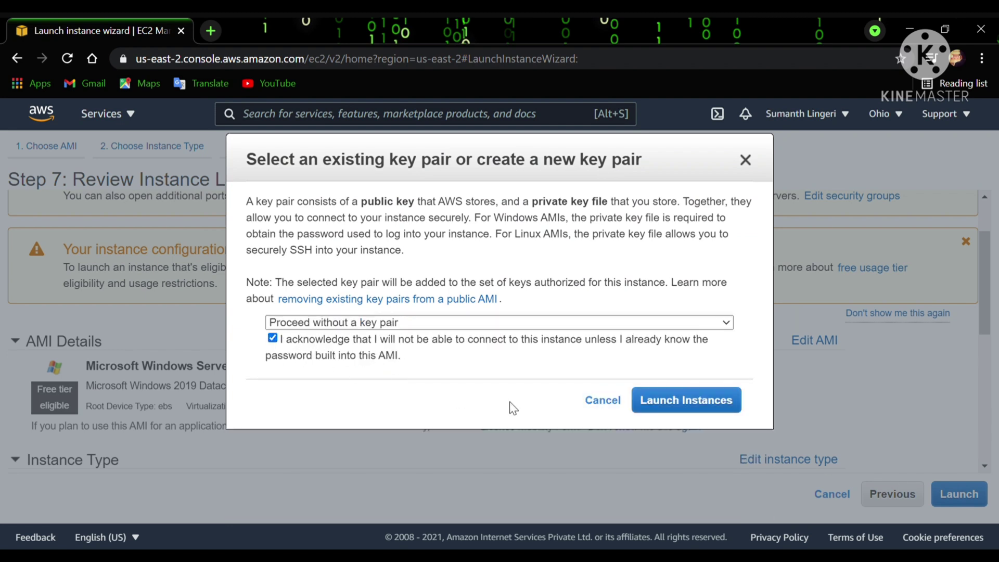
pyautogui.click(667, 401)
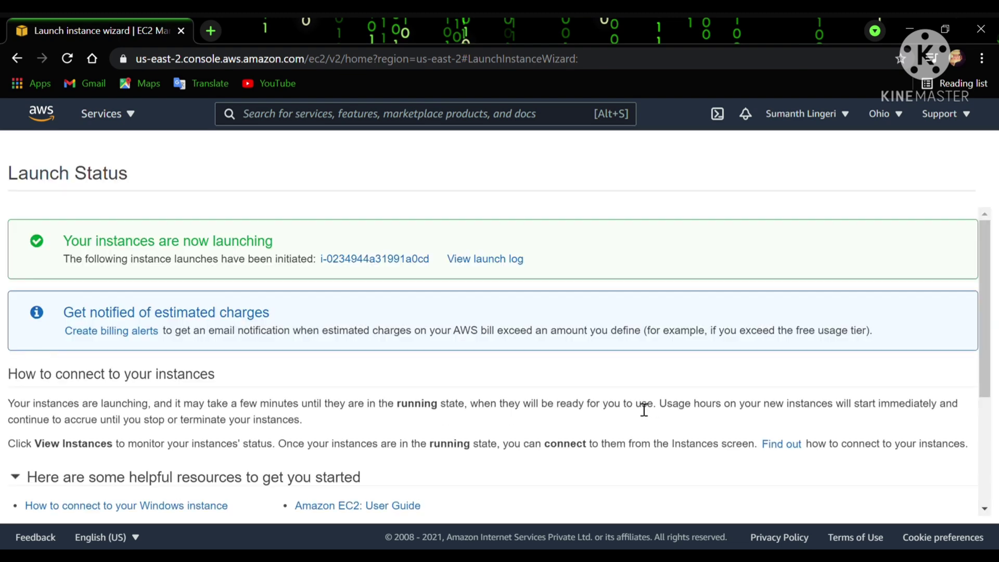
# View the instances list and select the newly launched instance to examine its details.
pyautogui.scroll(-4, 531, 366)
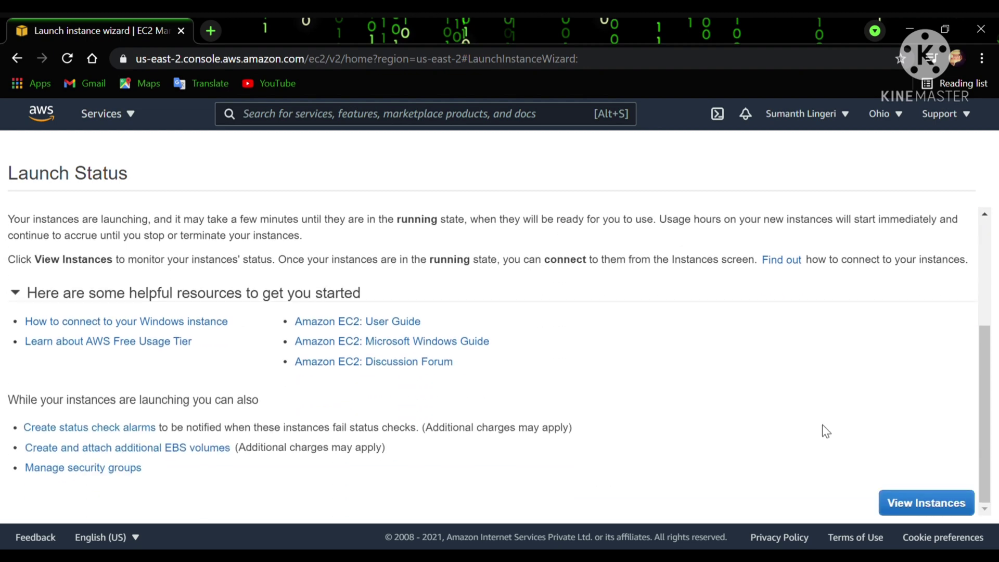
pyautogui.click(927, 503)
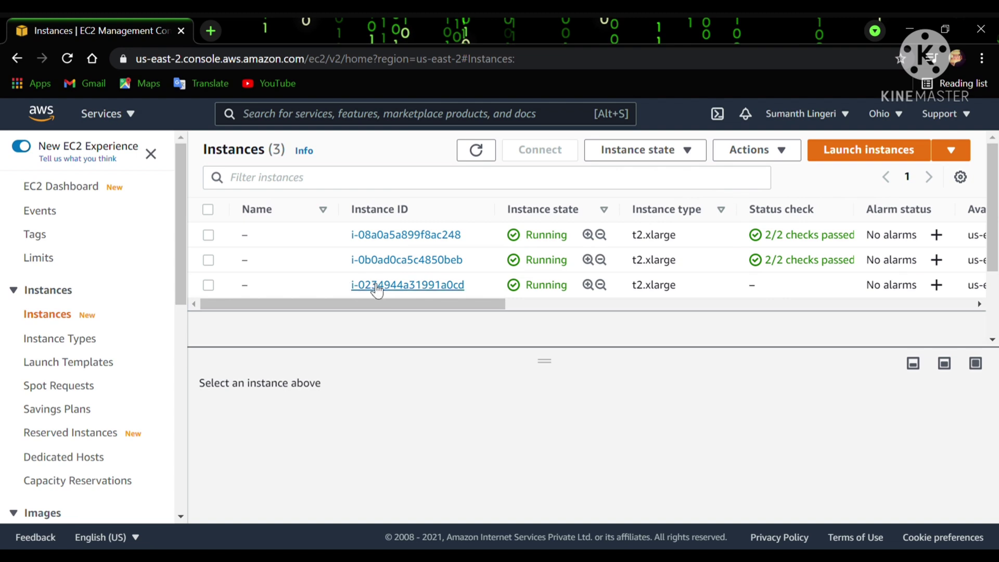
pyautogui.click(209, 284)
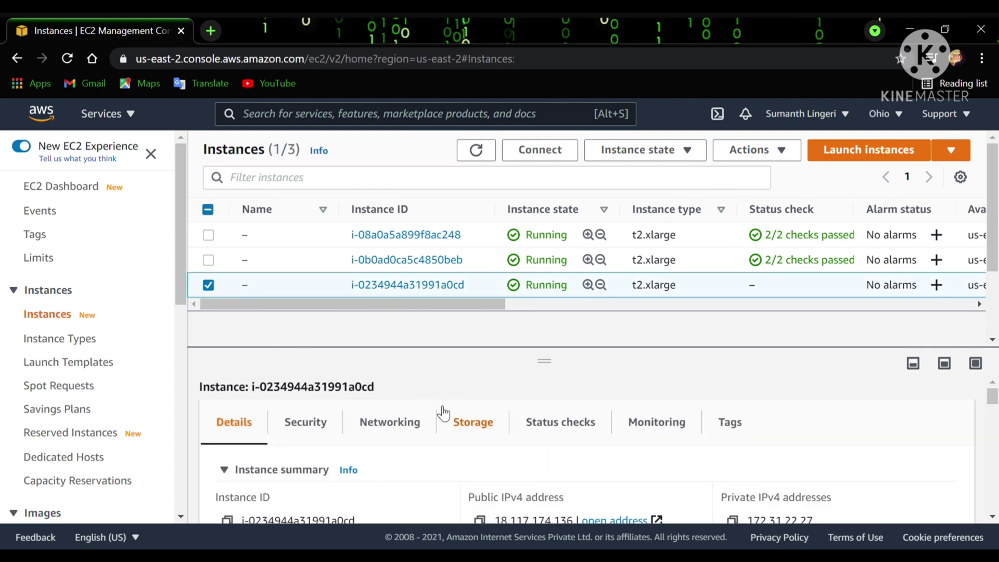
pyautogui.scroll(-2, 439, 412)
pyautogui.scroll(2, 497, 455)
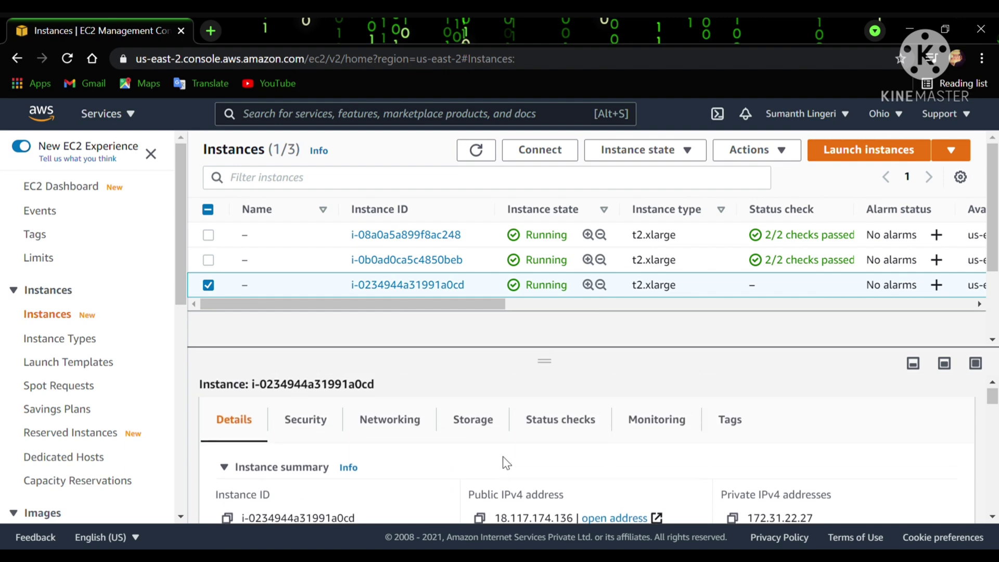